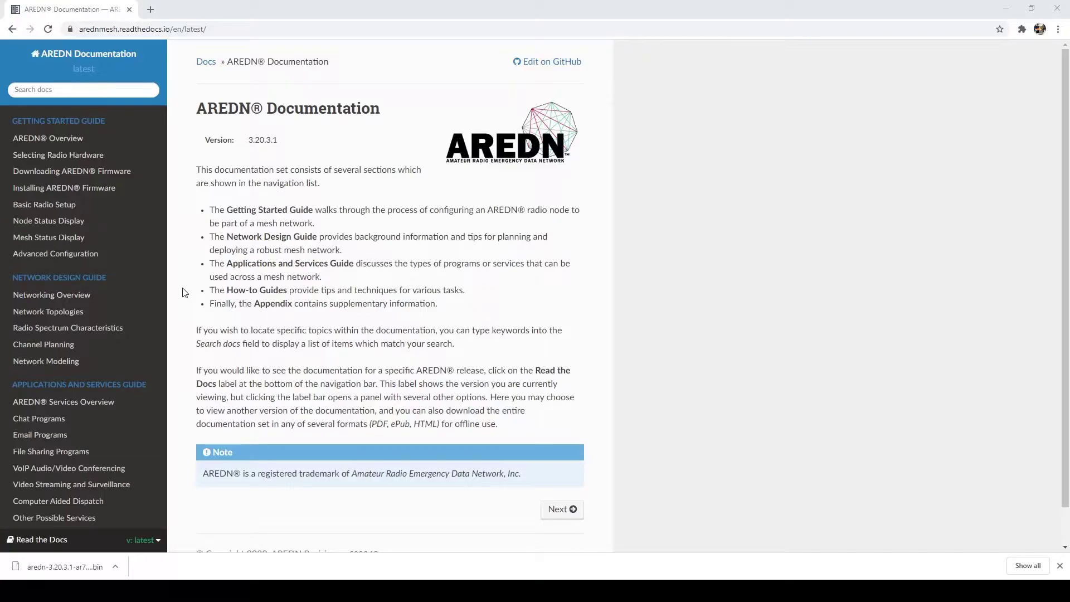
Load the localnode.local.mesh status page and go to the node's Setup page.
{"action": "scroll", "coordinate": [185, 293], "scroll_direction": "down", "scroll_amount": 2}
{"action": "scroll", "coordinate": [184, 292], "scroll_direction": "up", "scroll_amount": 2}
{"action": "scroll", "coordinate": [184, 293], "scroll_direction": "down", "scroll_amount": 2}
{"action": "scroll", "coordinate": [184, 293], "scroll_direction": "up", "scroll_amount": 2}
{"action": "left_click", "coordinate": [241, 24]}
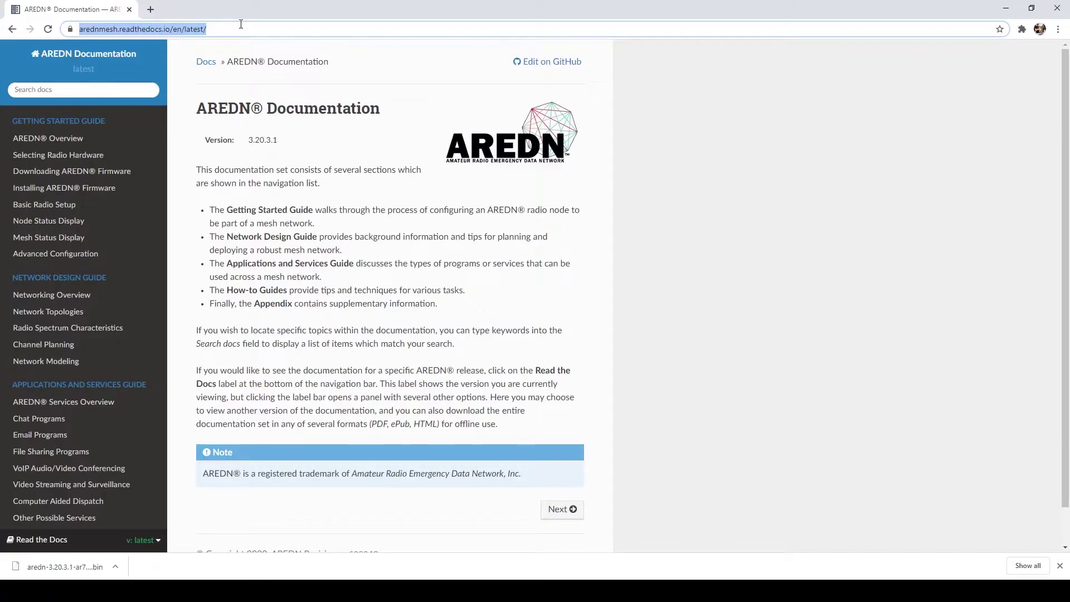
{"action": "type", "text": "localnode.local.mesh/"}
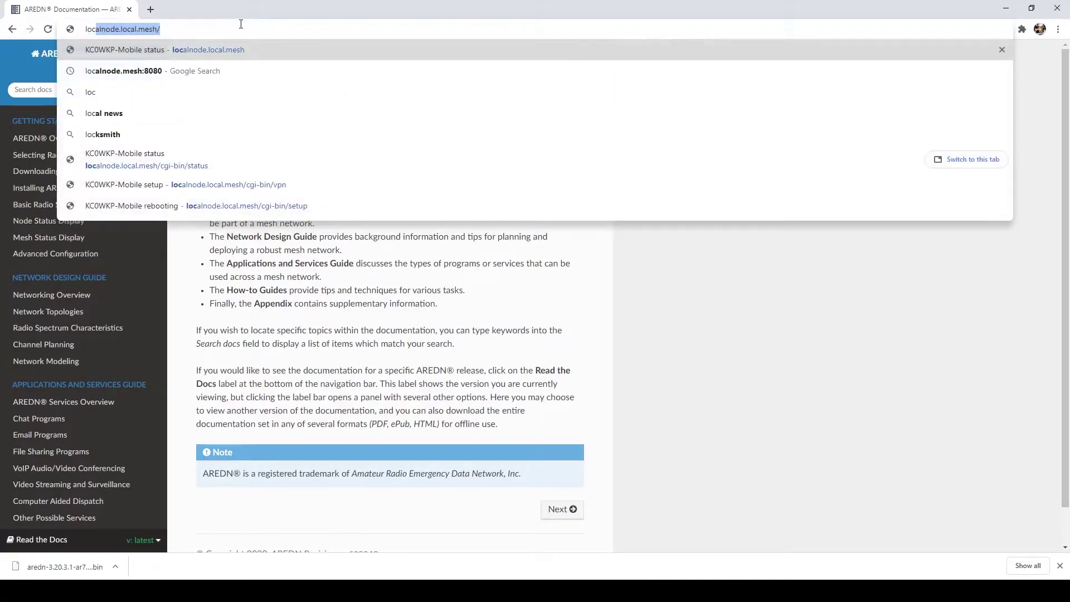
{"action": "key", "text": "Return"}
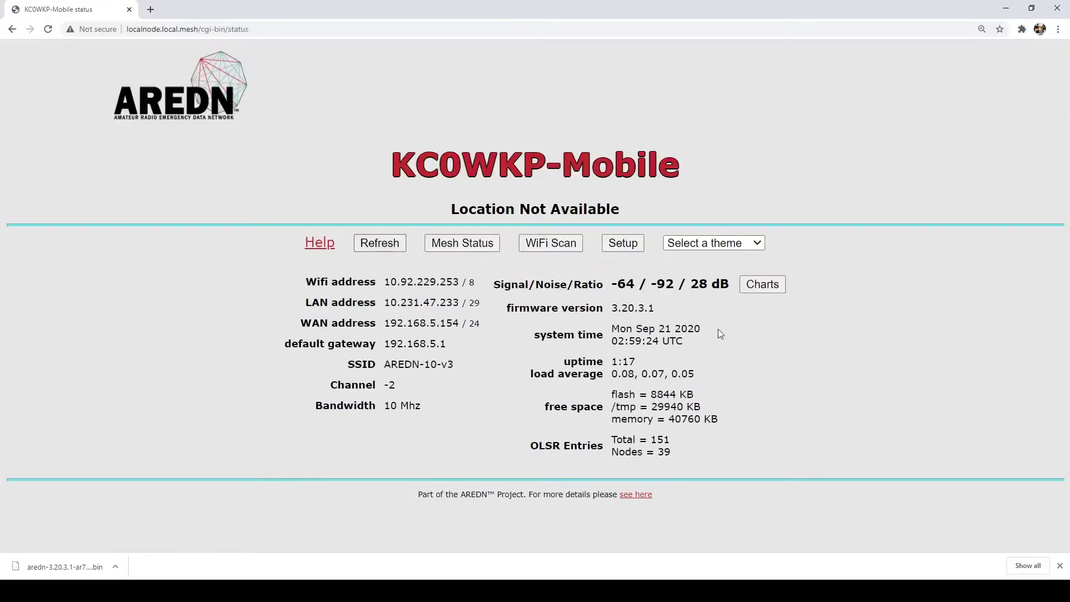
{"action": "left_click", "coordinate": [630, 249]}
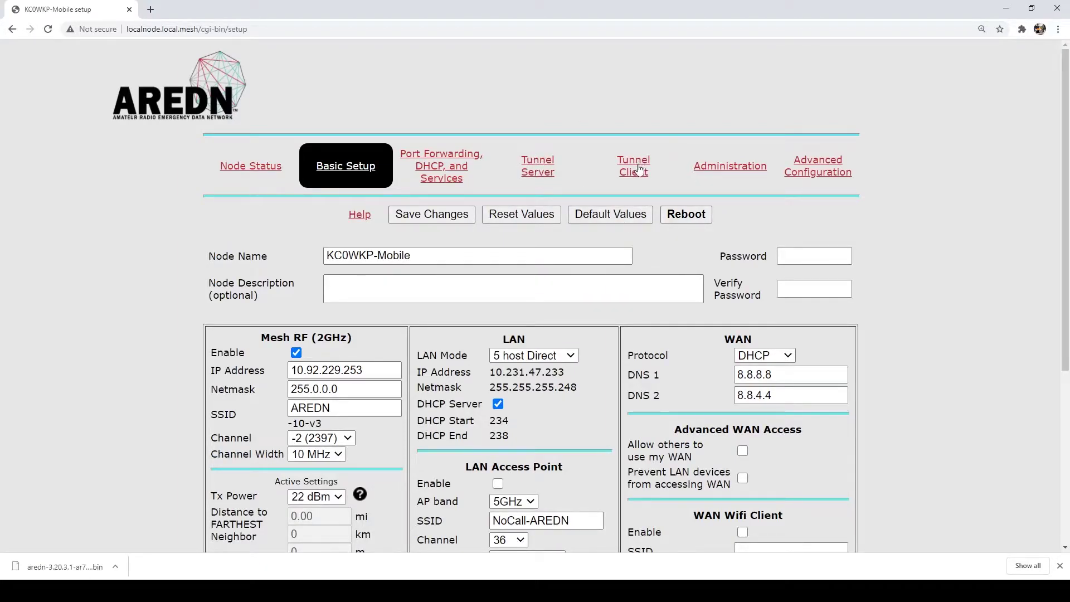
Install the missing tunnel software from the Tunnel Server page and let the node restart.
{"action": "left_click", "coordinate": [544, 168]}
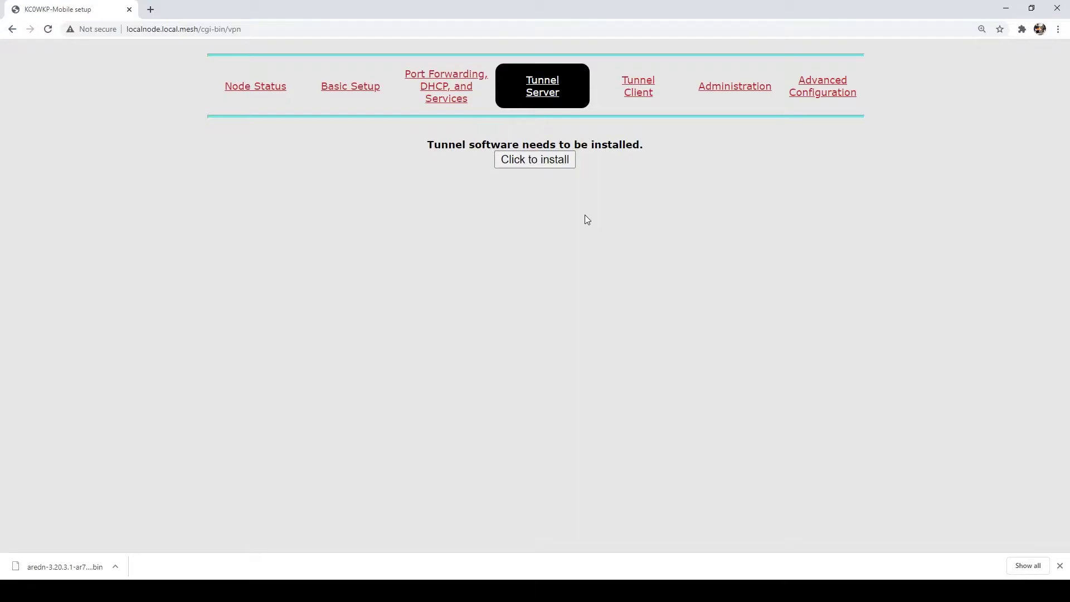
{"action": "left_click", "coordinate": [541, 159]}
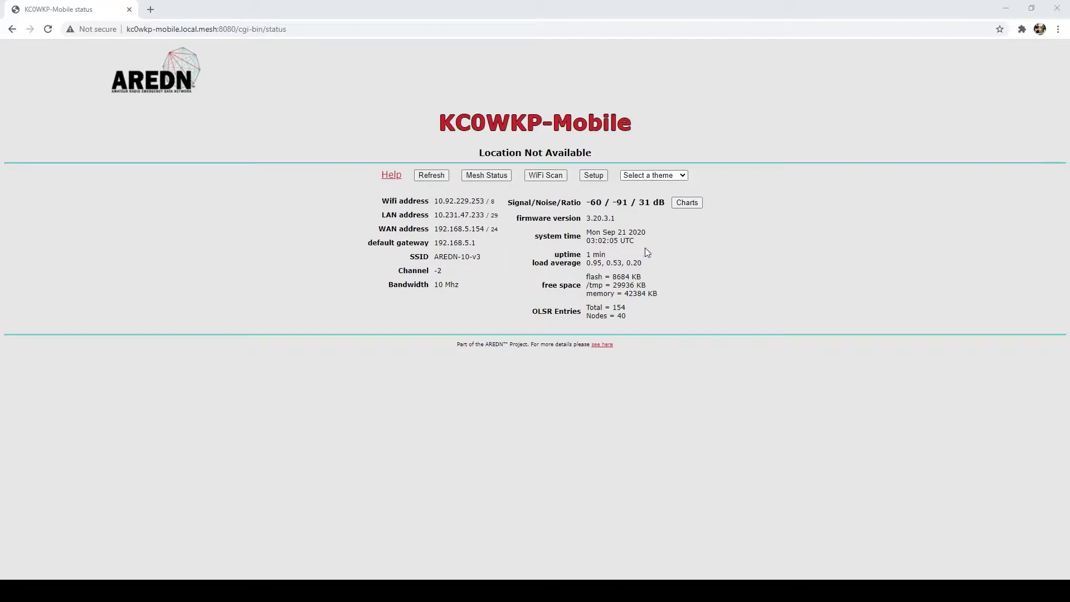
Return to Setup's Tunnel Server page and place the cursor in the empty DNS Name field.
{"action": "left_click", "coordinate": [592, 176]}
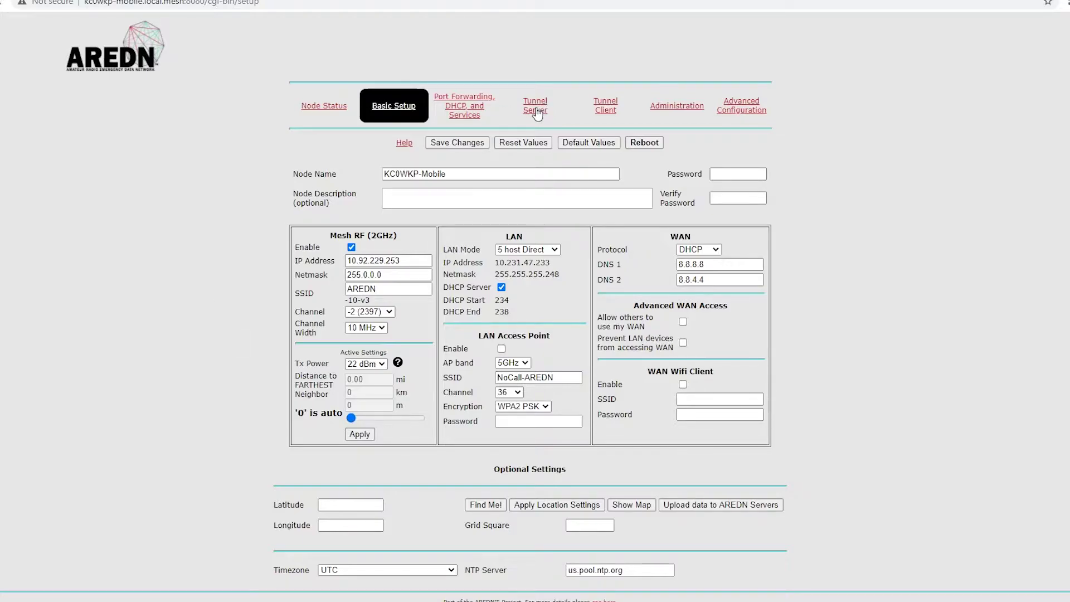
{"action": "left_click", "coordinate": [537, 114]}
{"action": "left_click", "coordinate": [552, 226]}
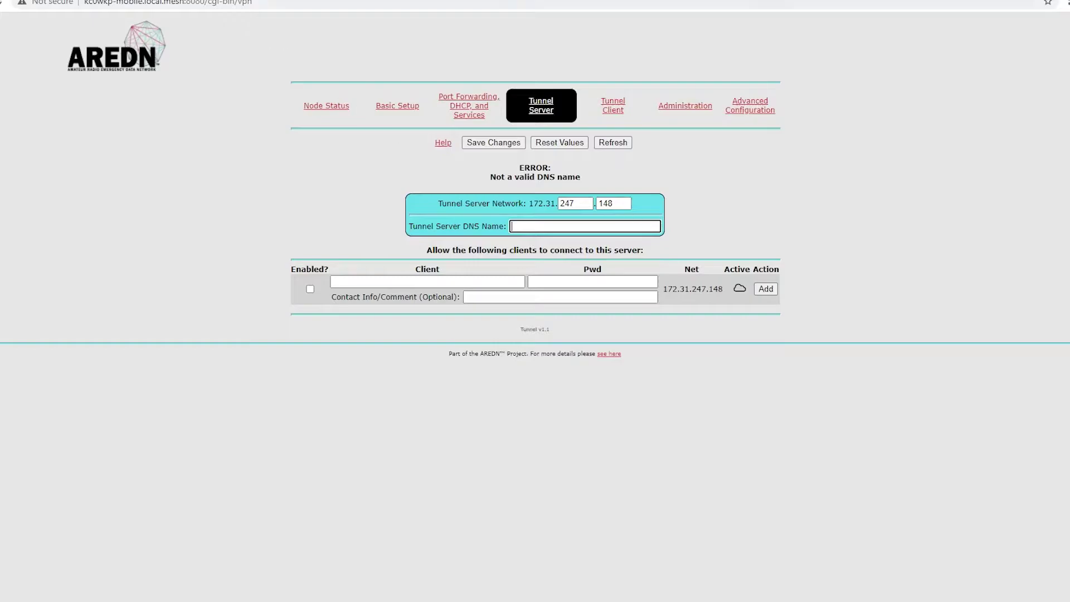
Search Google in a new tab for 'what is my ip', select the public IP, and return.
{"action": "key", "text": "ctrl+t"}
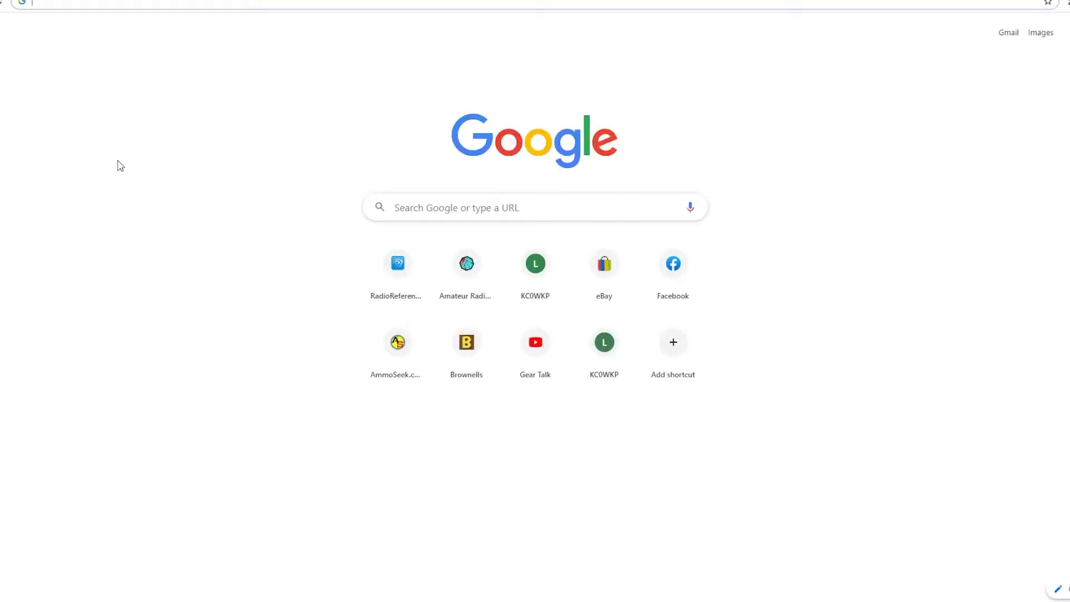
{"action": "left_click", "coordinate": [531, 208]}
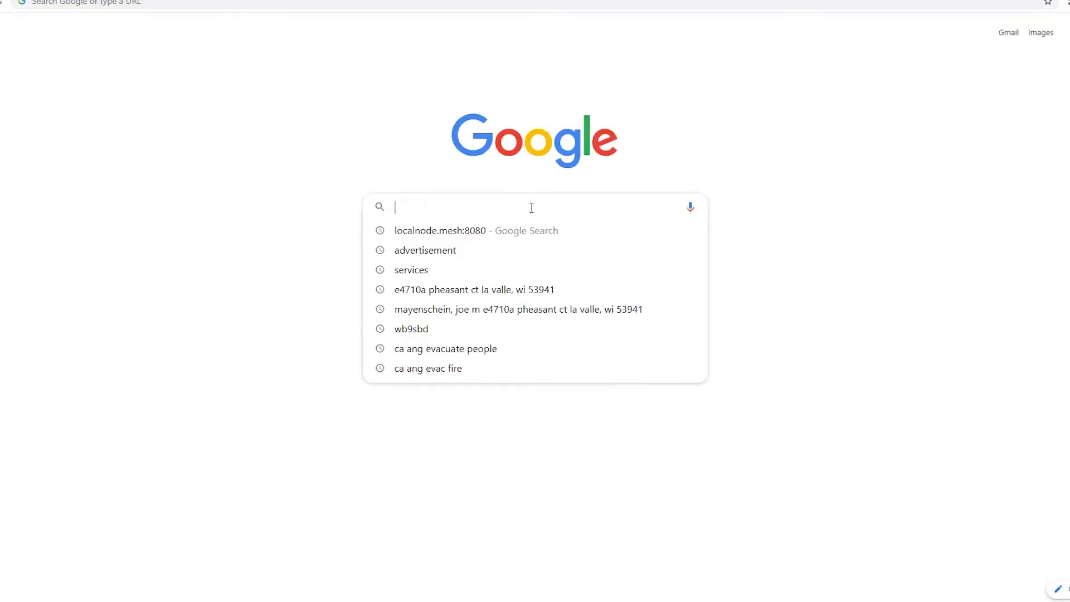
{"action": "type", "text": "what ios my ip"}
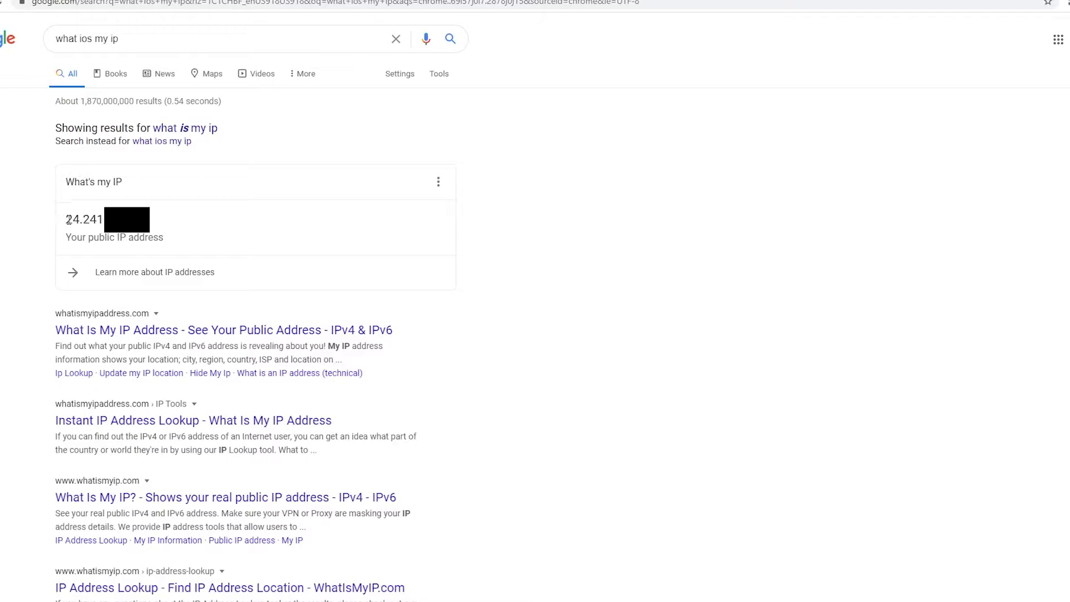
{"action": "left_click_drag", "start_coordinate": [66, 220], "coordinate": [150, 223]}
{"action": "left_click", "coordinate": [162, 226]}
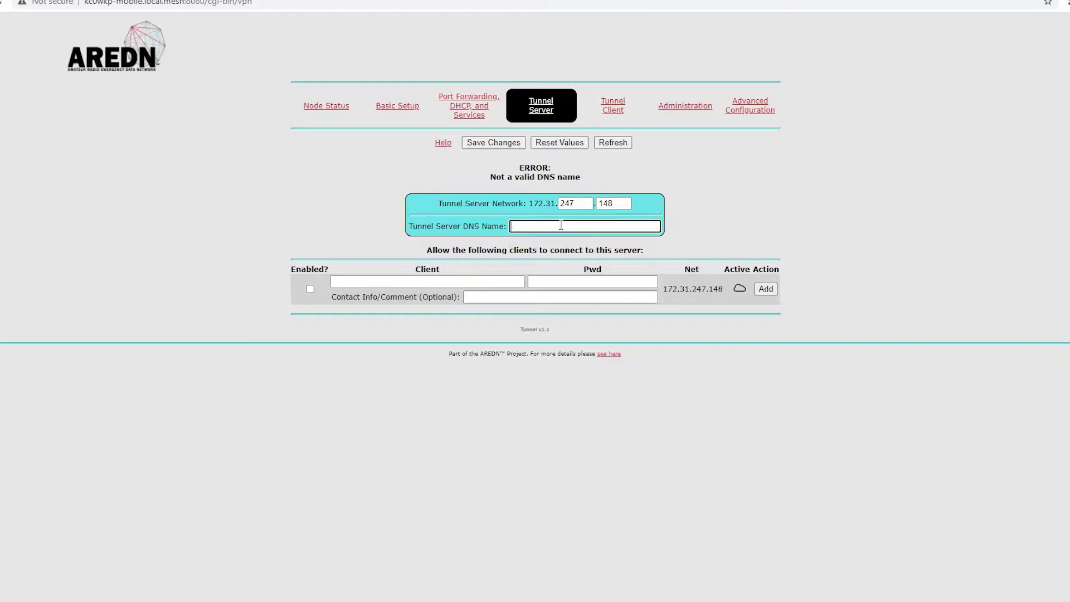
Enter 24.58.785.21 as the Tunnel Server DNS Name and enable the first client row.
{"action": "type", "text": "24.58.785.21"}
{"action": "left_click", "coordinate": [504, 278]}
{"action": "key", "text": "Return"}
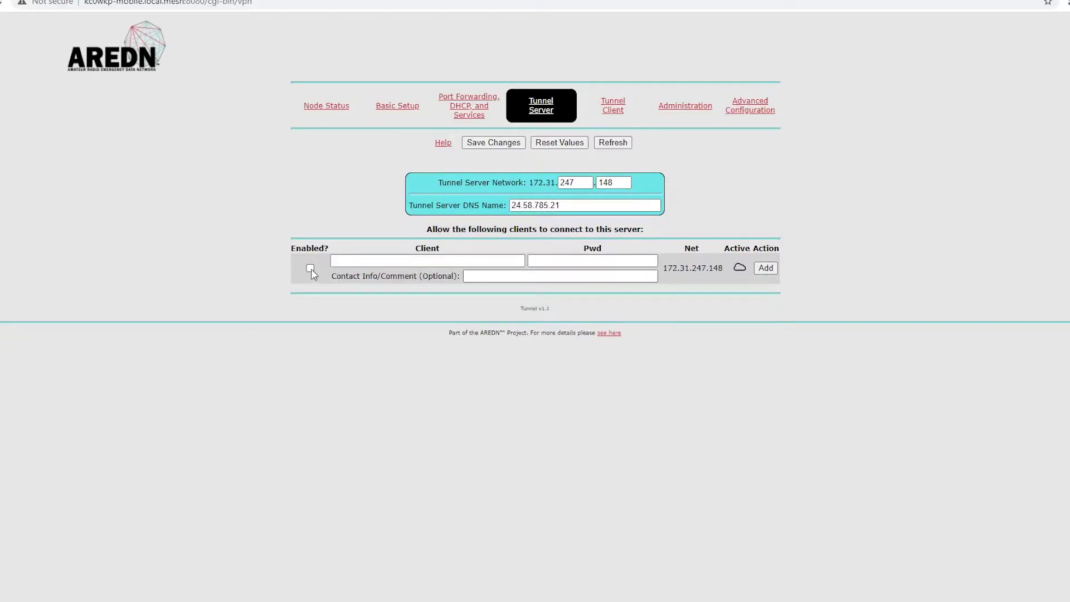
{"action": "key", "text": "Tab"}
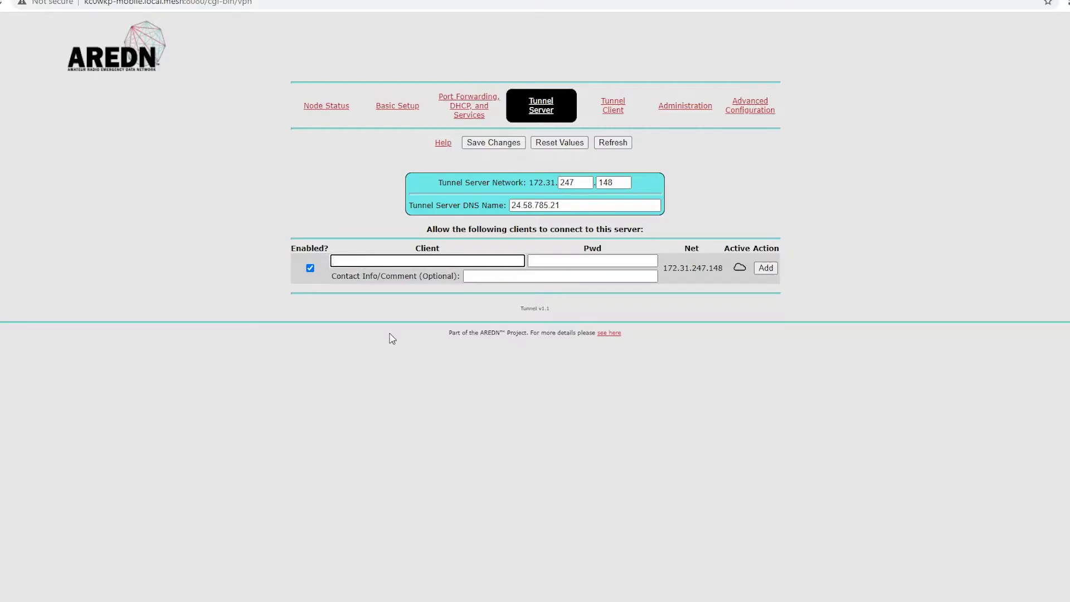
{"action": "left_click", "coordinate": [325, 109]}
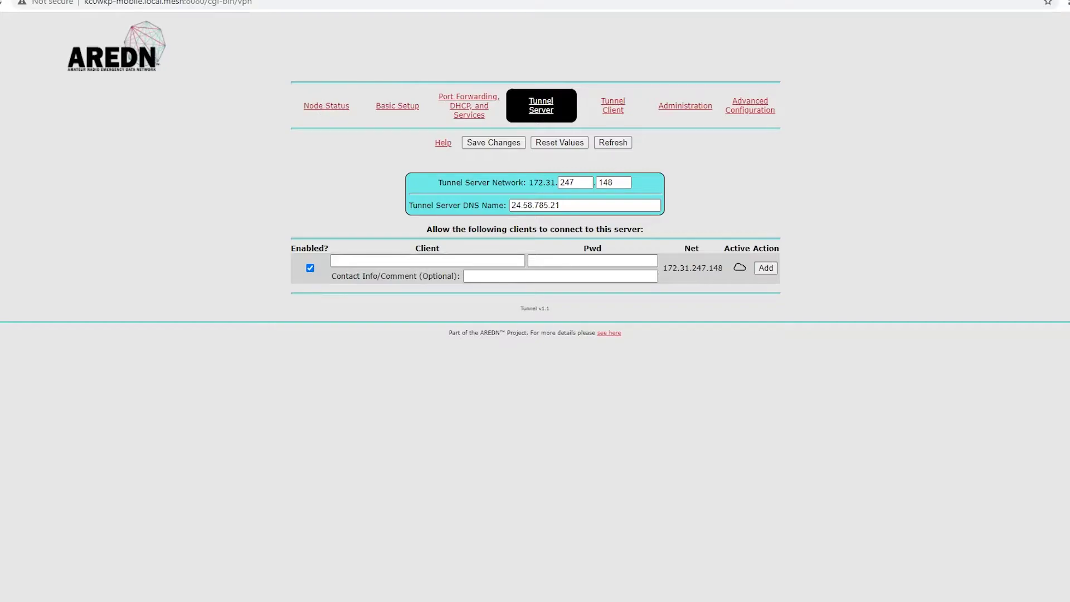
{"action": "left_click_drag", "start_coordinate": [423, 105], "coordinate": [652, 121]}
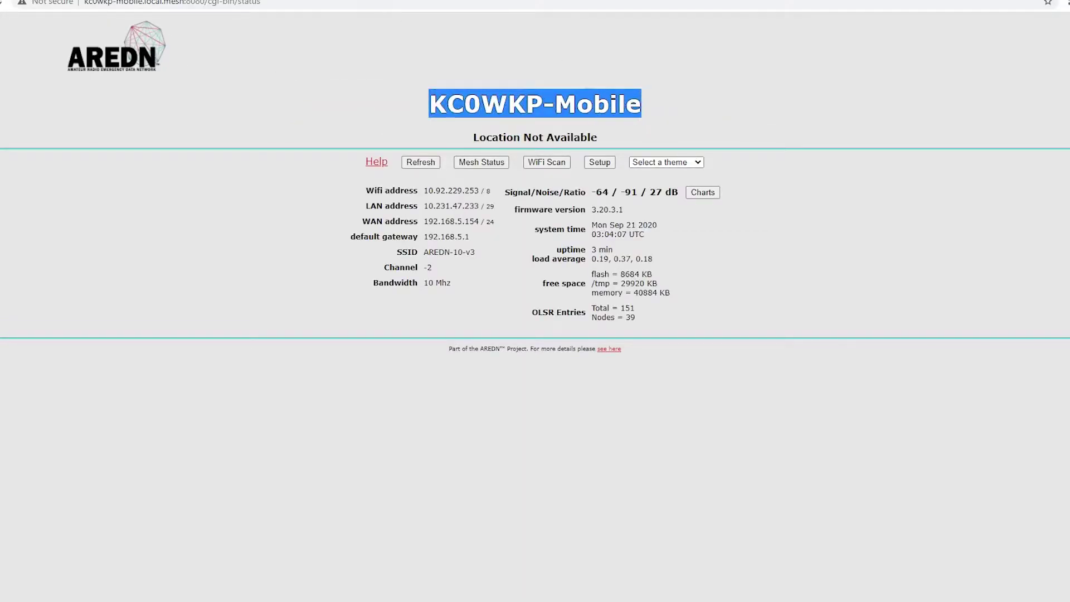
{"action": "key", "text": "alt+Left"}
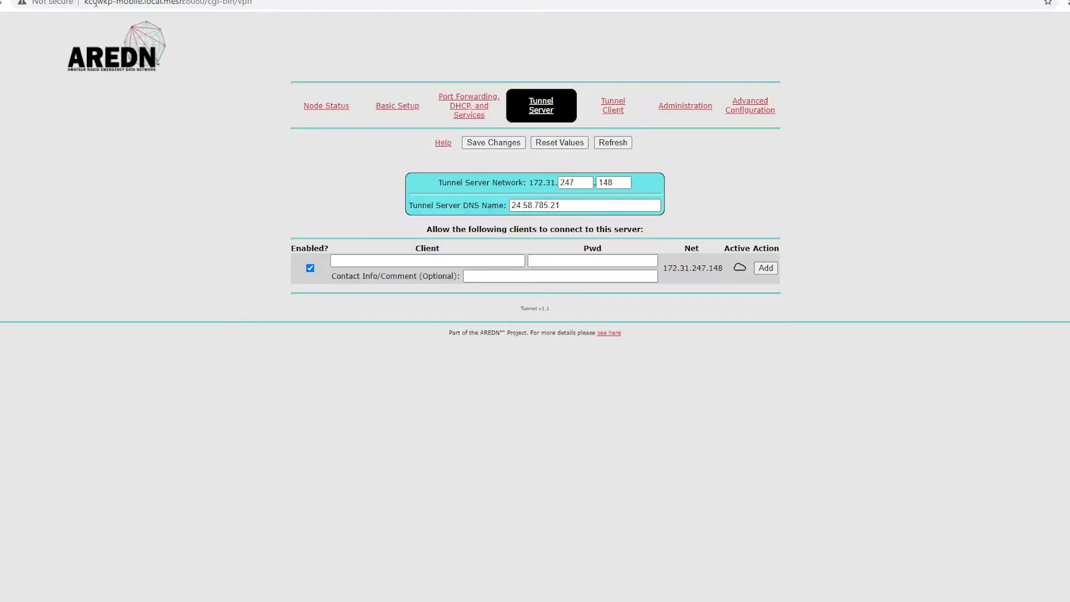
{"action": "left_click", "coordinate": [393, 261]}
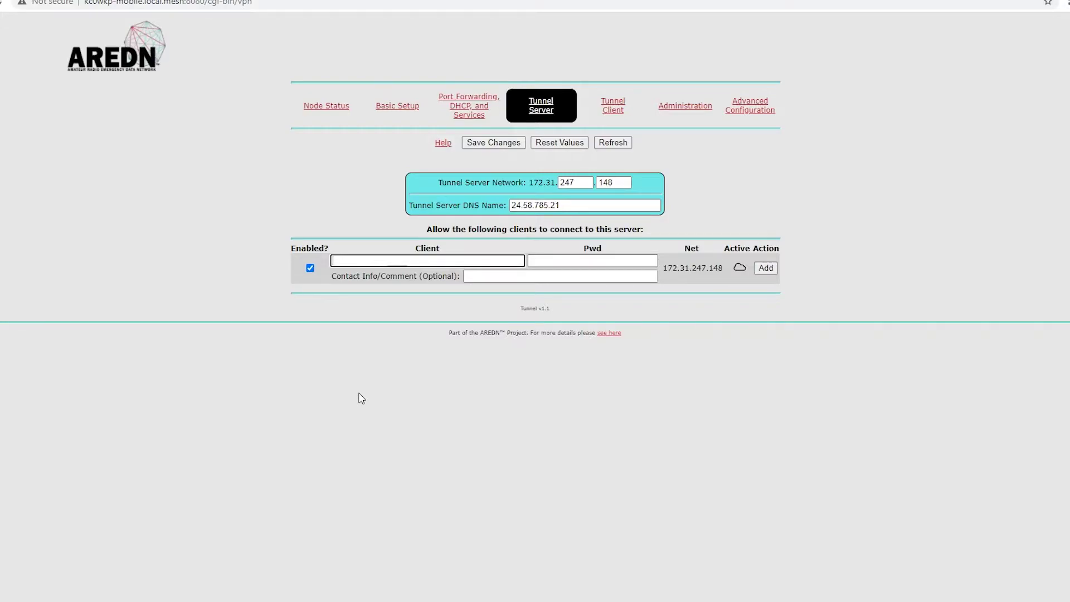
Enter the client node name and a password in the first client row.
{"action": "type", "text": "kC0WKP-1"}
{"action": "left_click", "coordinate": [600, 260]}
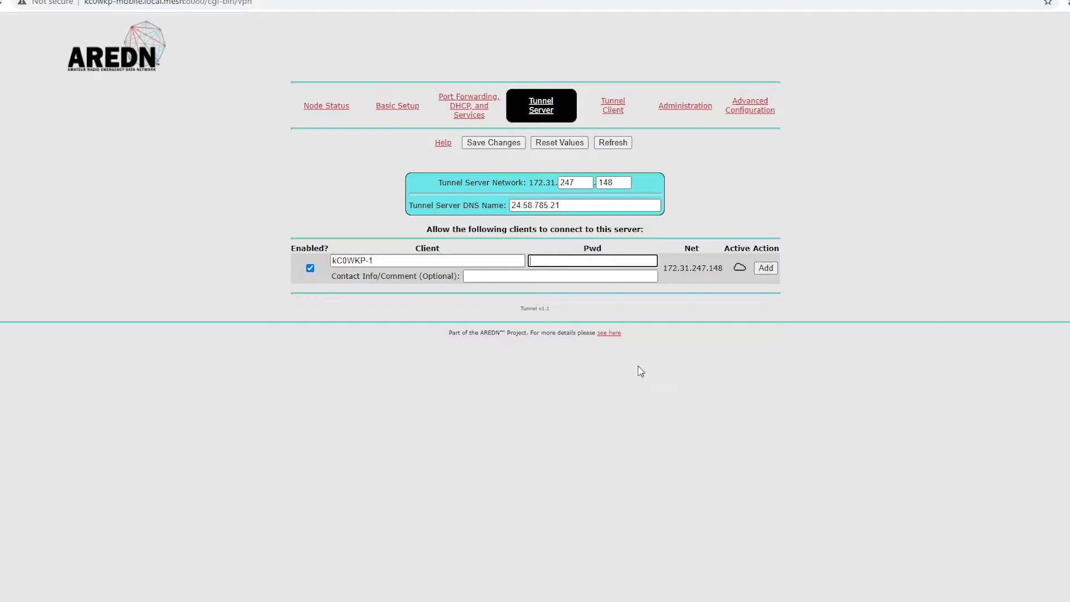
{"action": "type", "text": "testpassword"}
Fill the row's Contact Info/Comment field with the contact e-mail address.
{"action": "left_click", "coordinate": [618, 274]}
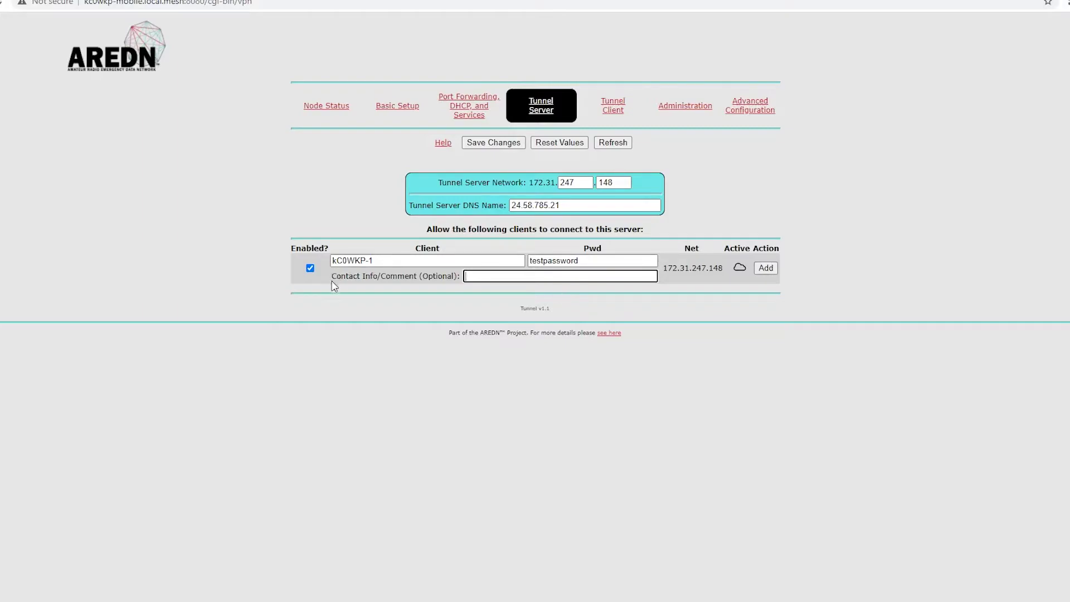
{"action": "left_click_drag", "start_coordinate": [333, 275], "coordinate": [671, 284]}
{"action": "left_click", "coordinate": [641, 277]}
Add the client at Net 172.31.247.148, then select its DNS name, password and network values.
{"action": "left_click", "coordinate": [768, 268]}
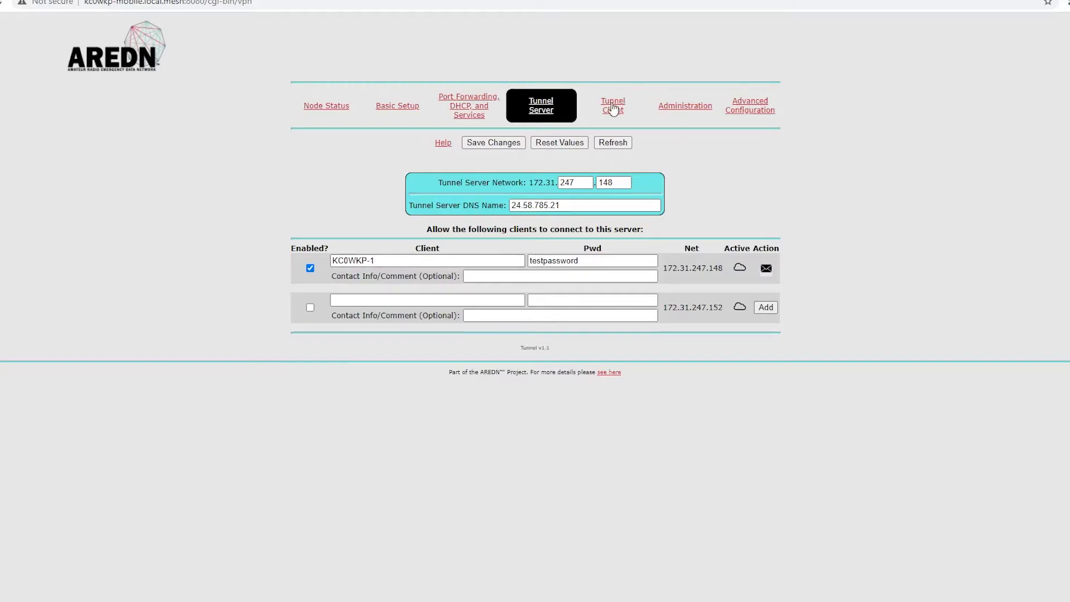
{"action": "left_click_drag", "start_coordinate": [568, 205], "coordinate": [479, 200]}
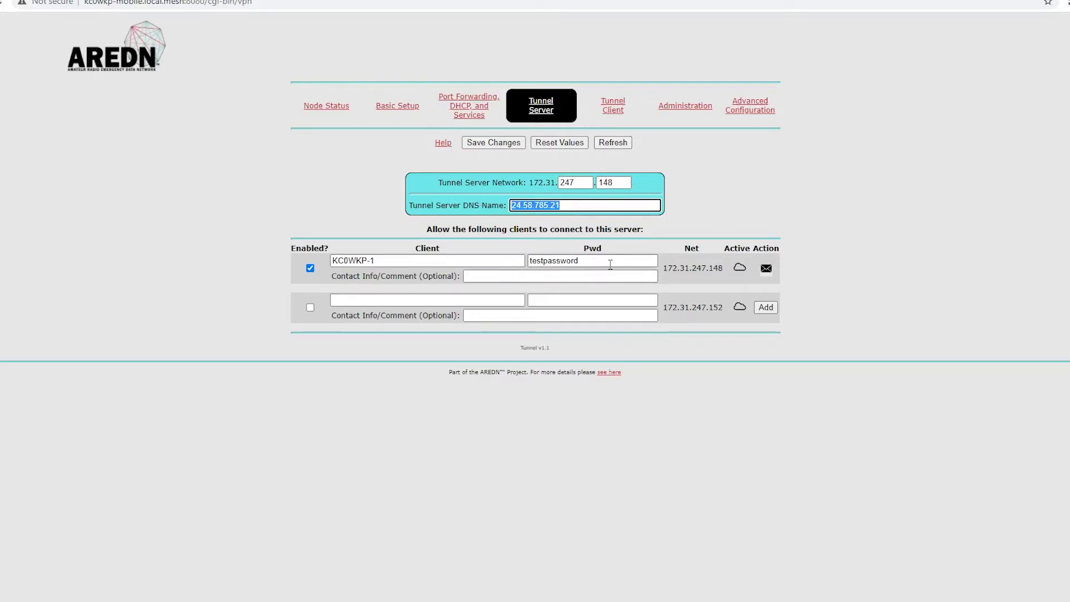
{"action": "left_click_drag", "start_coordinate": [609, 261], "coordinate": [492, 258]}
{"action": "mouse_move", "coordinate": [728, 271]}
{"action": "left_mouse_down"}
{"action": "mouse_move", "coordinate": [660, 267]}
{"action": "mouse_move", "coordinate": [739, 271]}
{"action": "mouse_move", "coordinate": [720, 269]}
{"action": "left_mouse_up"}
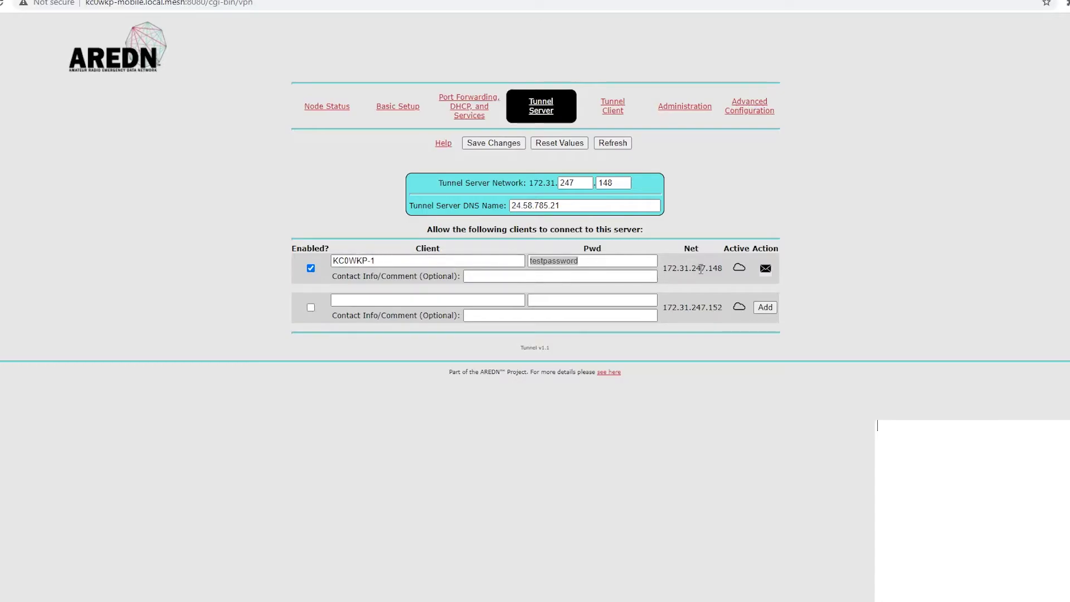
Copy the client network address 172.31.247.148 into Notepad.
{"action": "left_click_drag", "start_coordinate": [728, 270], "coordinate": [662, 273]}
{"action": "key", "text": "ctrl+c"}
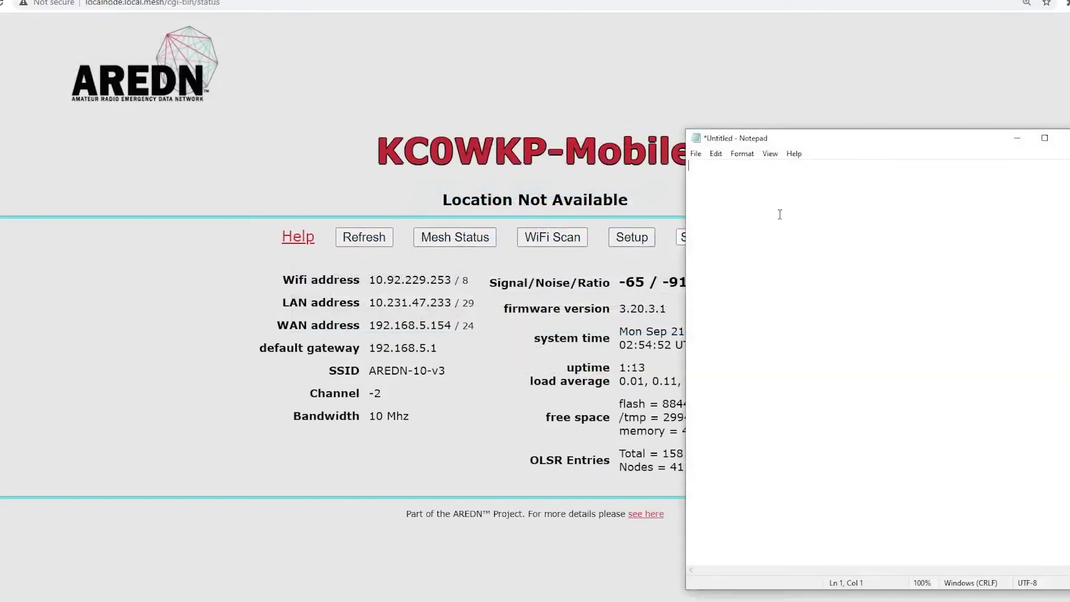
{"action": "left_click", "coordinate": [973, 472]}
{"action": "key", "text": "ctrl+v"}
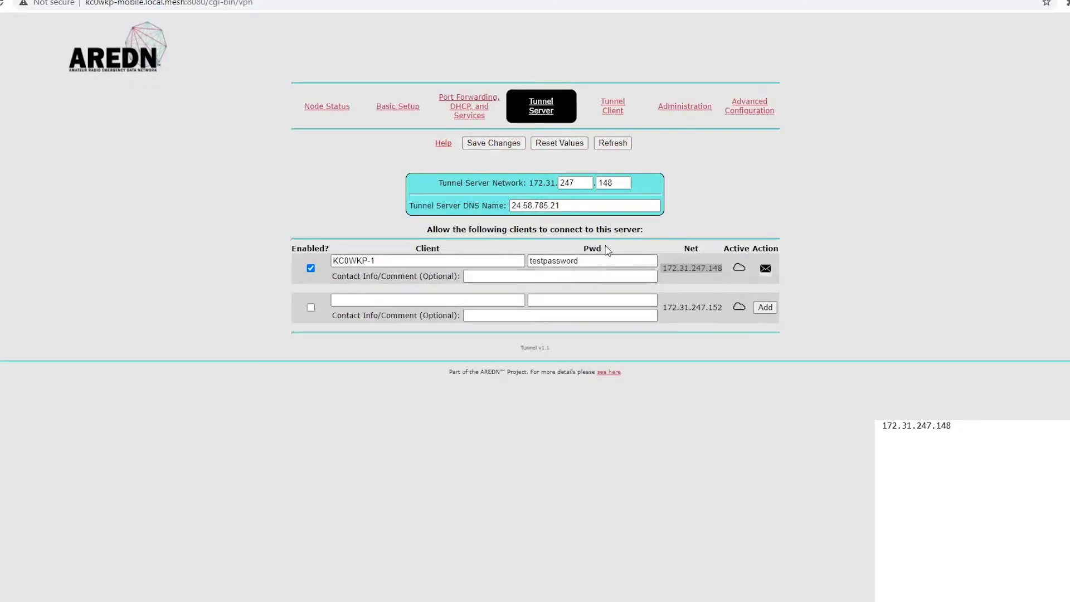
Add the client password and server address 24.58.785.21 to the notes, each on its own line.
{"action": "left_click_drag", "start_coordinate": [582, 261], "coordinate": [531, 262]}
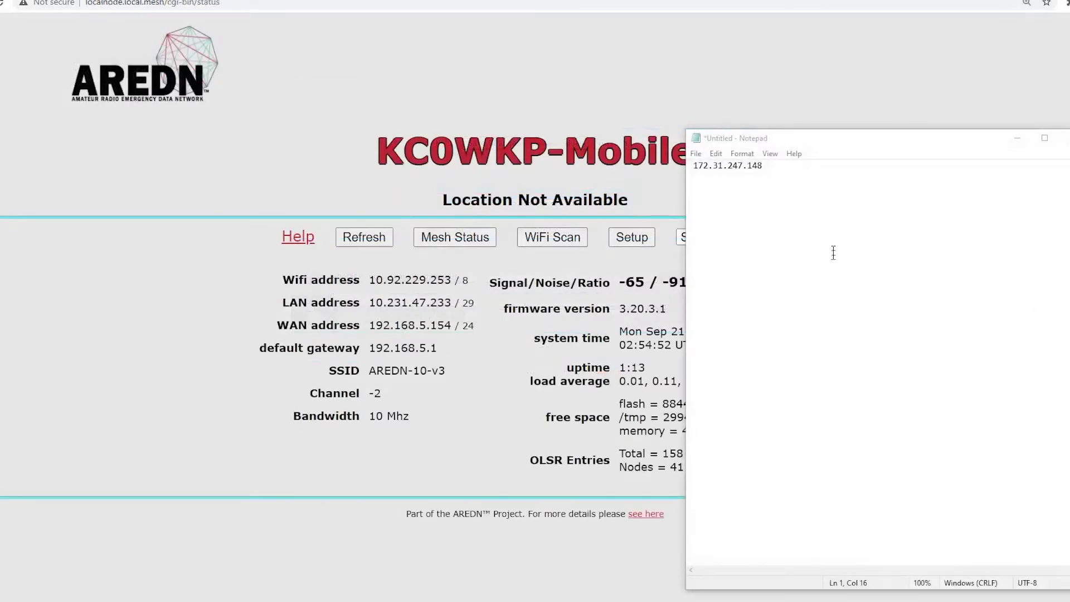
{"action": "left_click", "coordinate": [829, 240]}
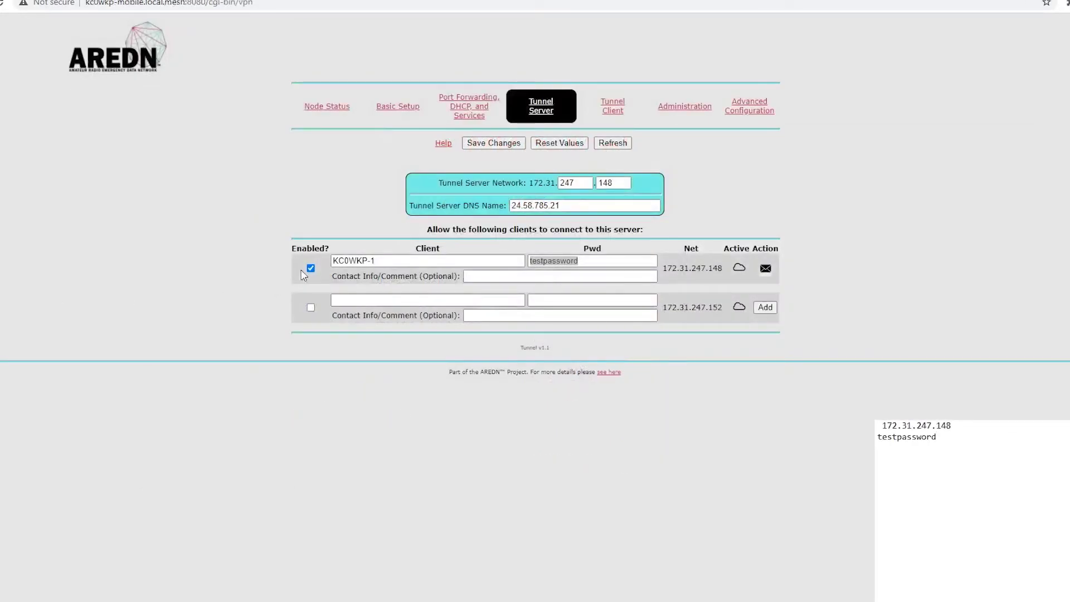
{"action": "left_click", "coordinate": [576, 205]}
{"action": "double_click", "coordinate": [576, 205]}
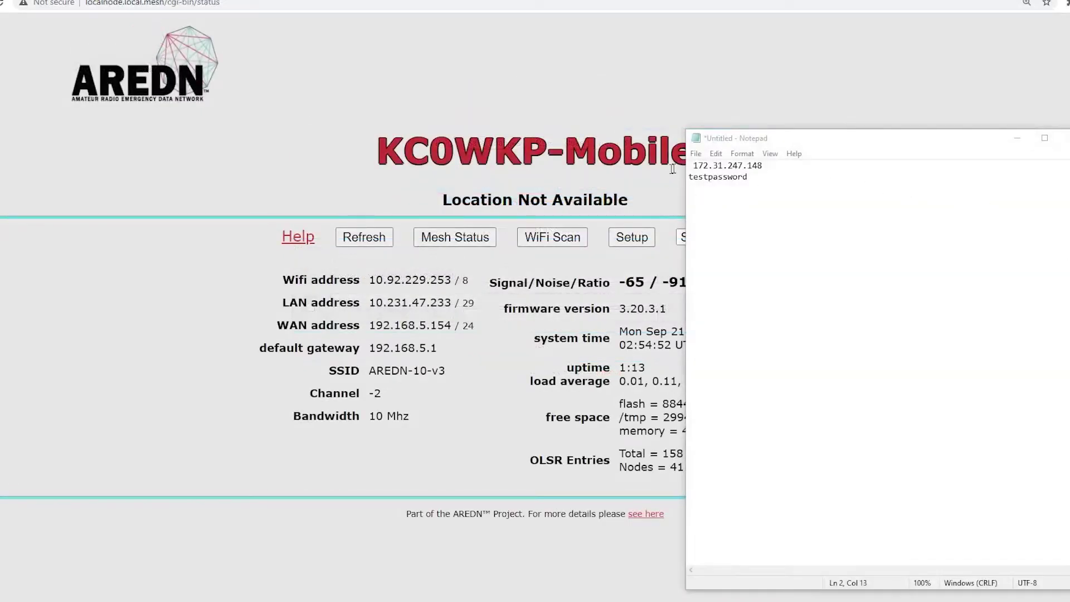
{"action": "left_click", "coordinate": [694, 165]}
{"action": "key", "text": "Return"}
{"action": "key", "text": "Up"}
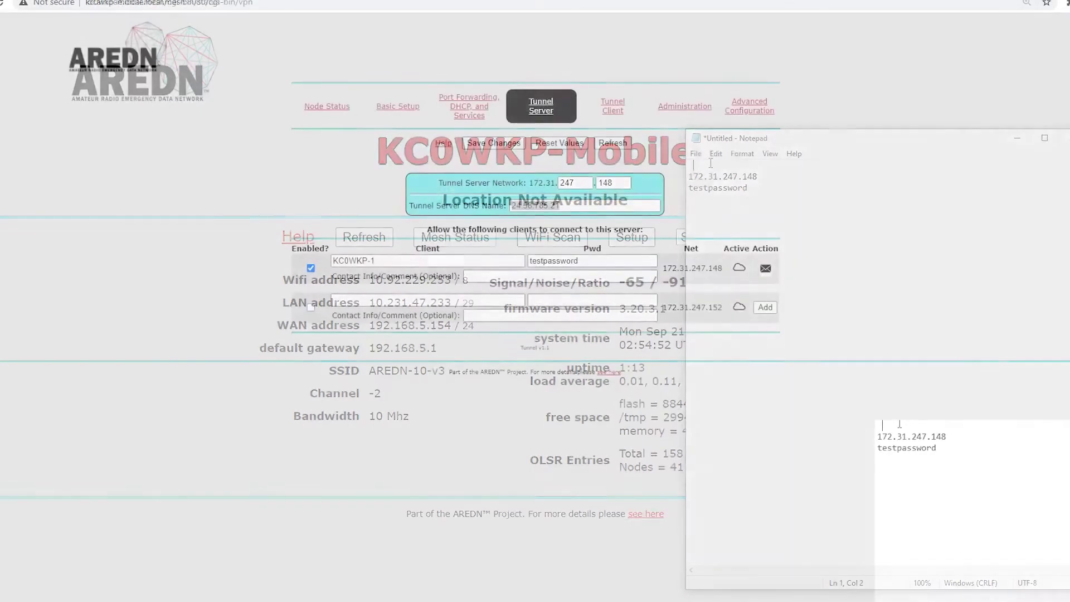
{"action": "key", "text": "ctrl+v"}
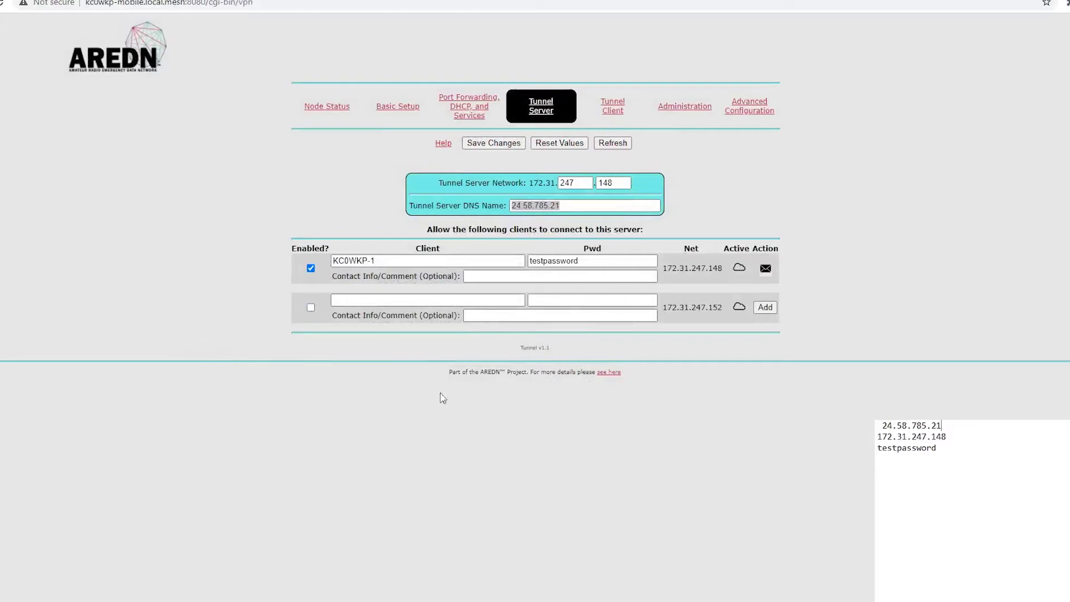
{"action": "left_click", "coordinate": [414, 436]}
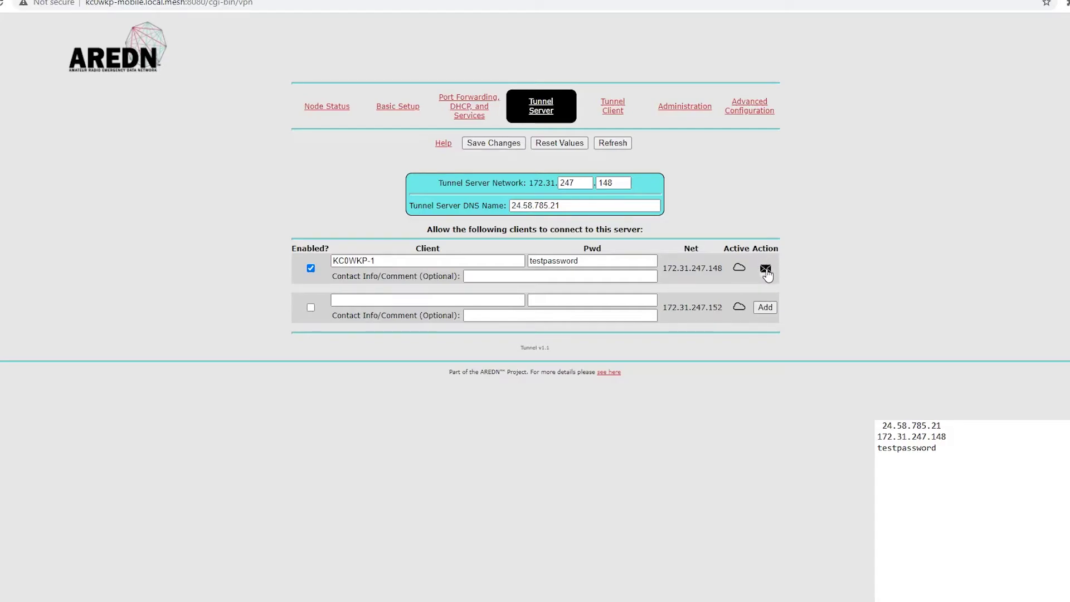
Generate the client's connection details via the mail icon and paste them into Notepad.
{"action": "left_click", "coordinate": [766, 270]}
{"action": "key", "text": "ctrl+v"}
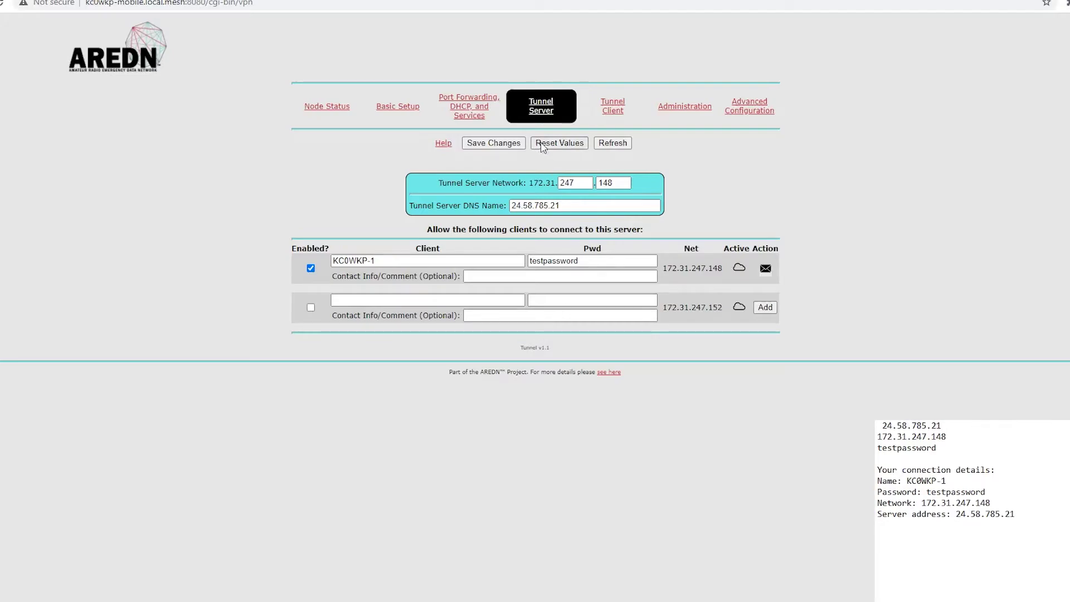
Add an enabled Tunnel Client entry: server 24.58.785.21, the client password, network 172.31.247.148.
{"action": "left_click", "coordinate": [619, 109]}
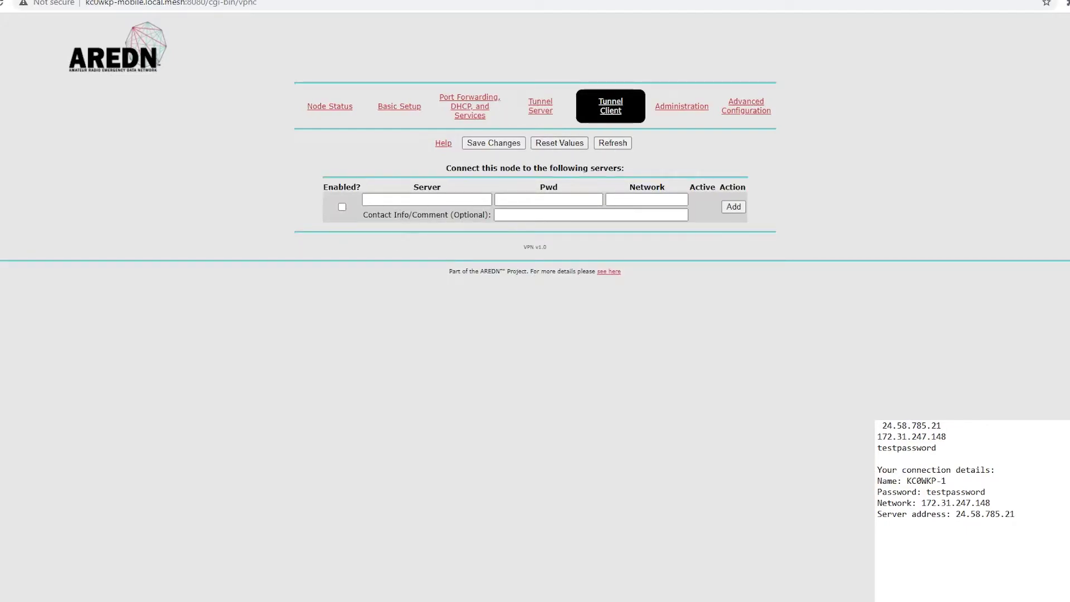
{"action": "left_click", "coordinate": [343, 207]}
{"action": "left_click", "coordinate": [371, 200]}
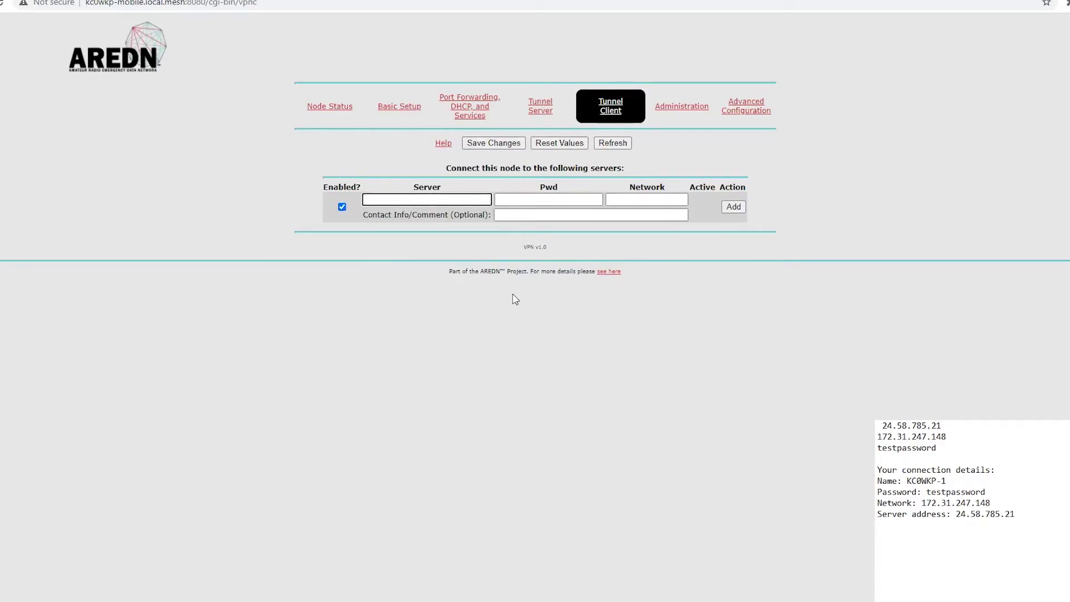
{"action": "type", "text": "24.58.785.21"}
{"action": "key", "text": "Tab"}
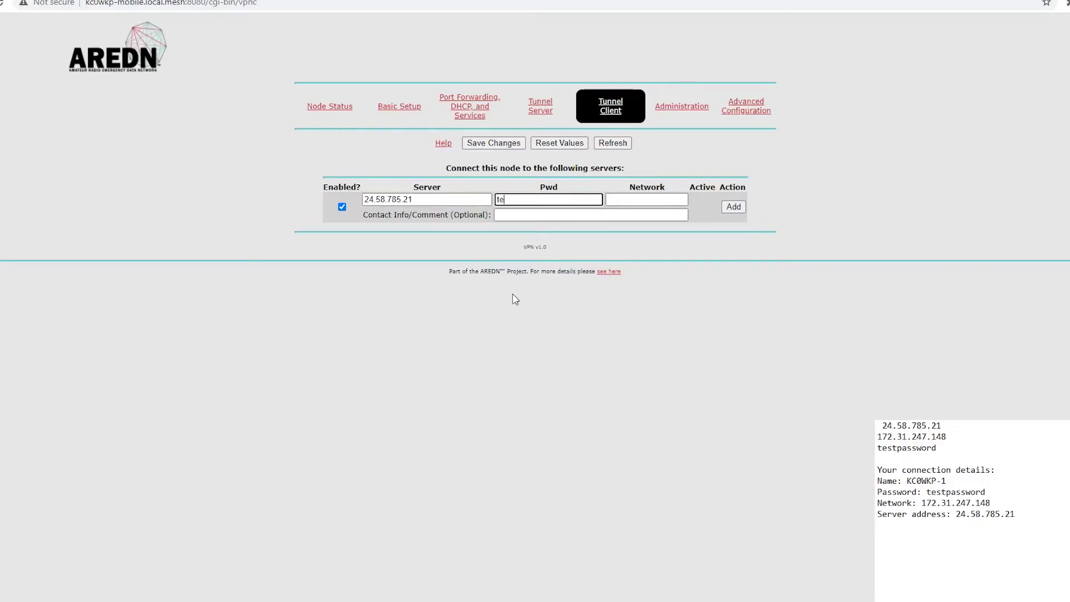
{"action": "type", "text": "stpassword"}
{"action": "key", "text": "Tab"}
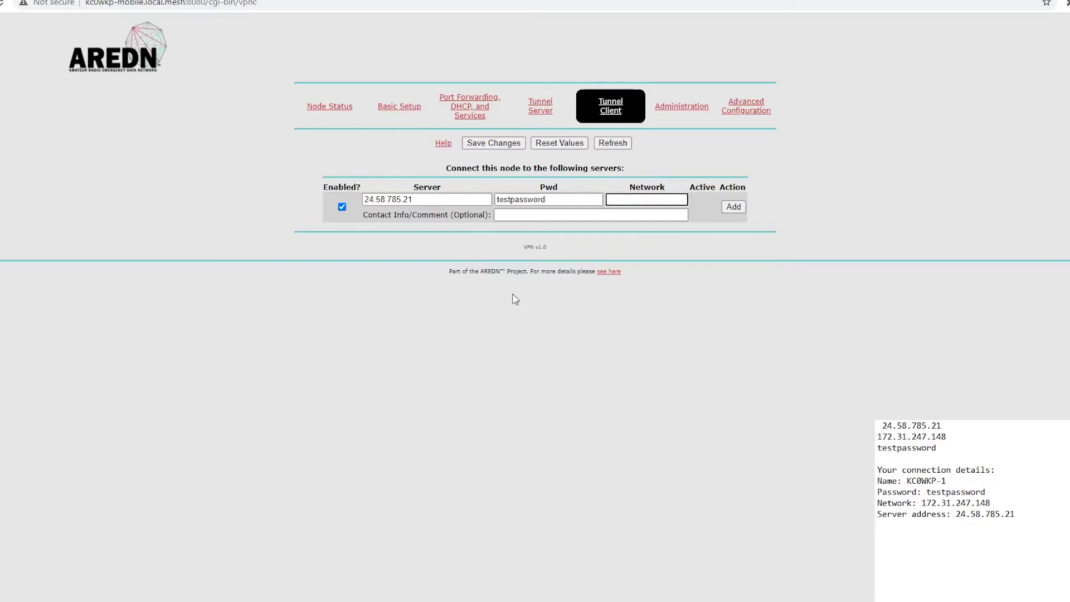
{"action": "type", "text": "172.31.247.148"}
{"action": "left_click", "coordinate": [734, 206]}
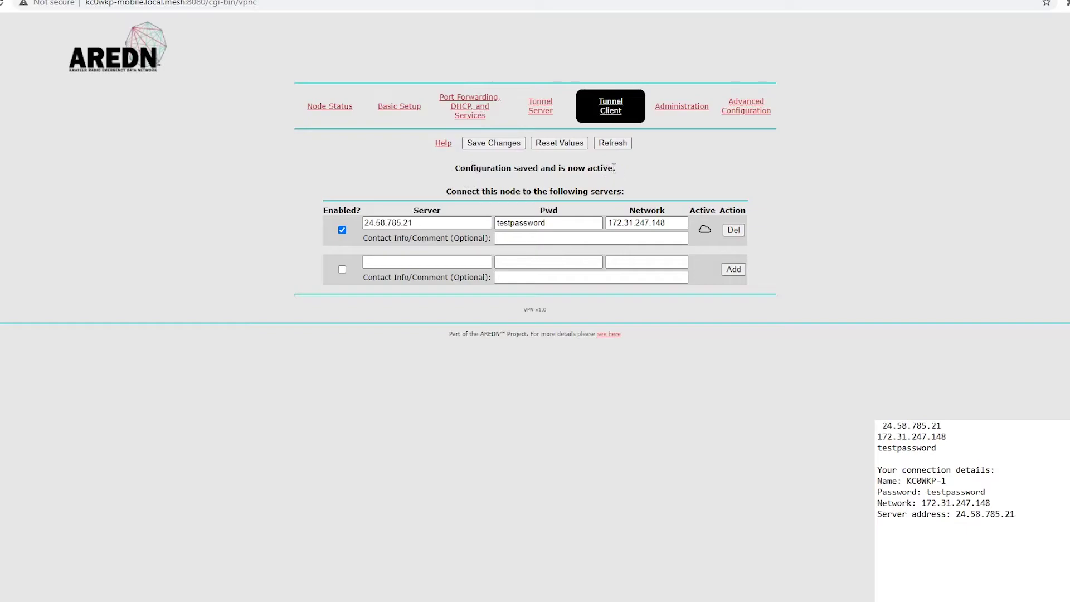
On the Tunnel Server page, restore the server DNS name 24.58.785.21.
{"action": "left_click", "coordinate": [541, 107]}
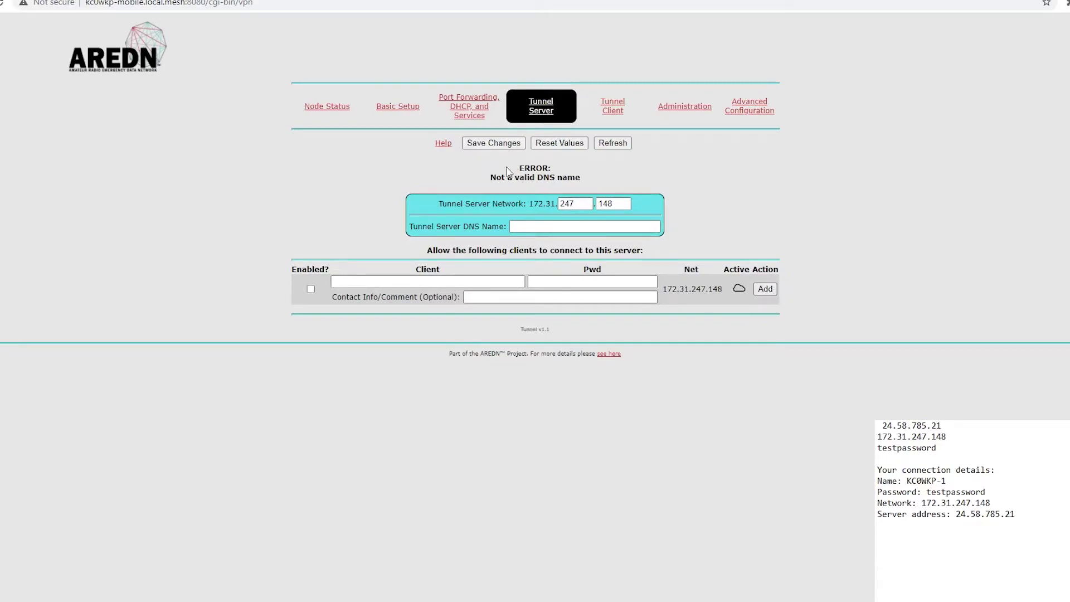
{"action": "left_click", "coordinate": [536, 229]}
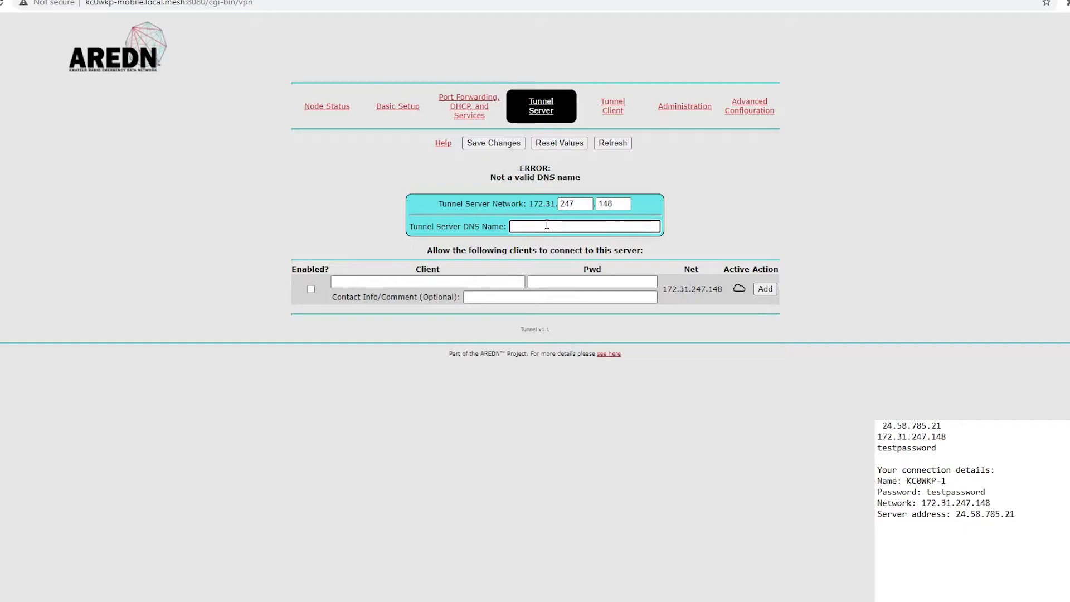
{"action": "key", "text": "ctrl+v"}
{"action": "key", "text": "Return"}
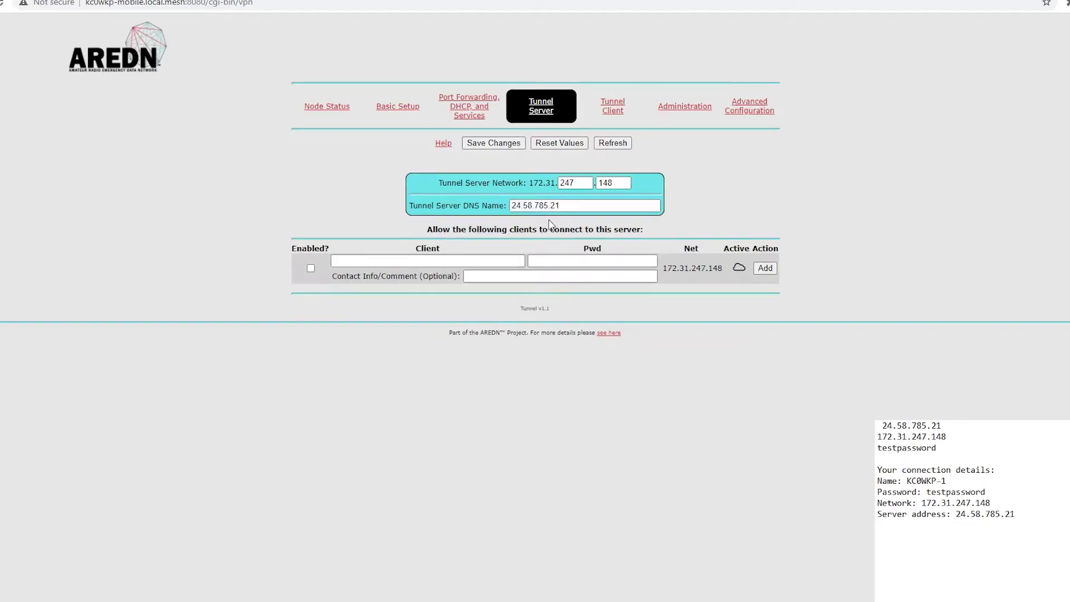
{"action": "left_click", "coordinate": [310, 268]}
{"action": "left_click", "coordinate": [381, 260]}
{"action": "type", "text": "kC0WKP-1"}
{"action": "key", "text": "Tab"}
{"action": "type", "text": "testpassword"}
{"action": "key", "text": "Tab"}
{"action": "left_click", "coordinate": [765, 268]}
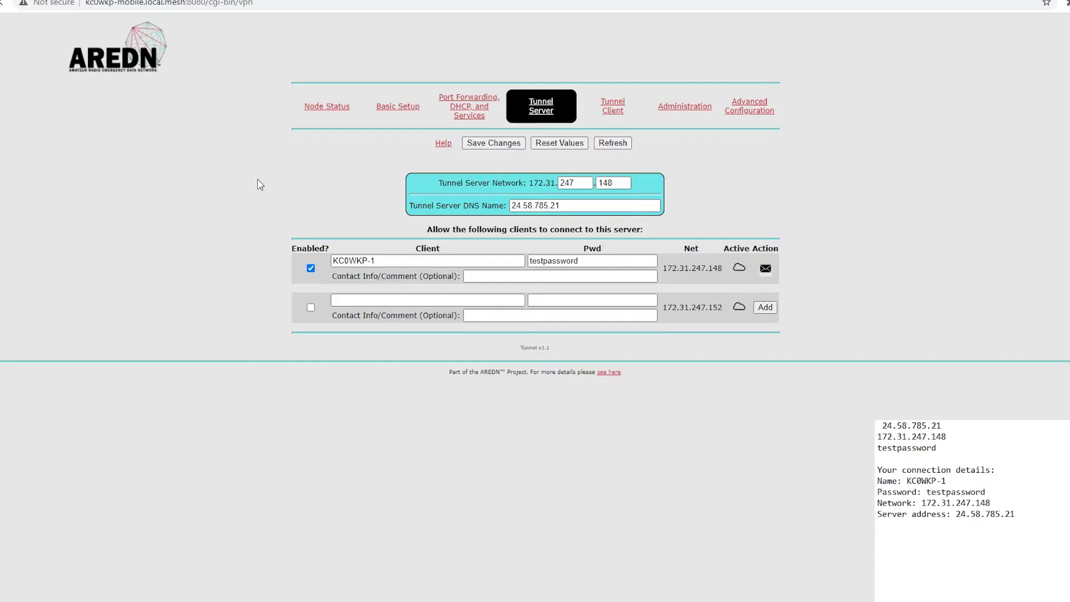
{"action": "left_click", "coordinate": [486, 142]}
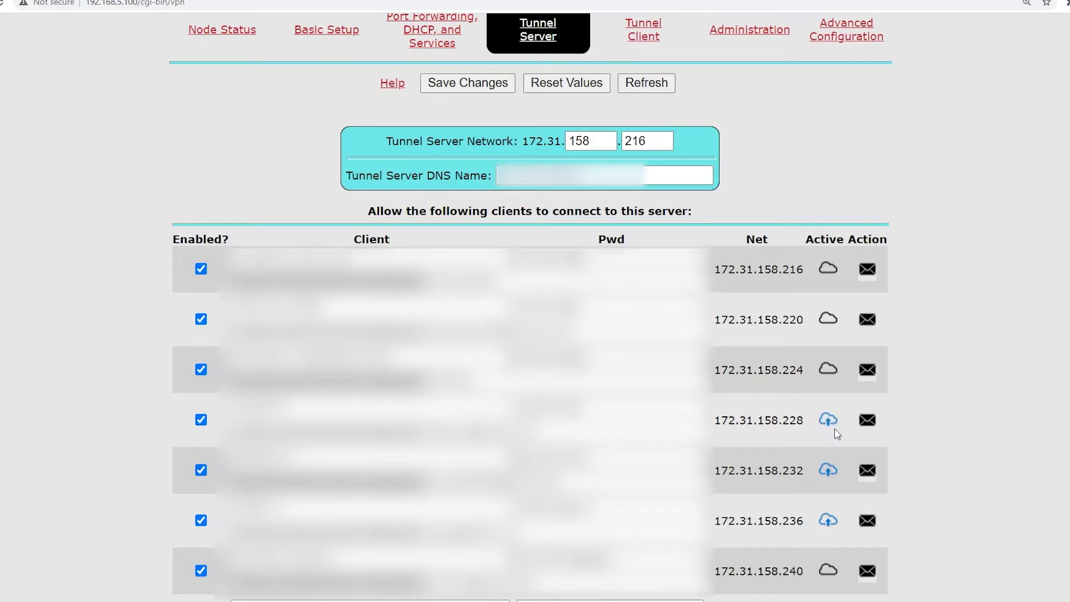
{"action": "left_click", "coordinate": [234, 34]}
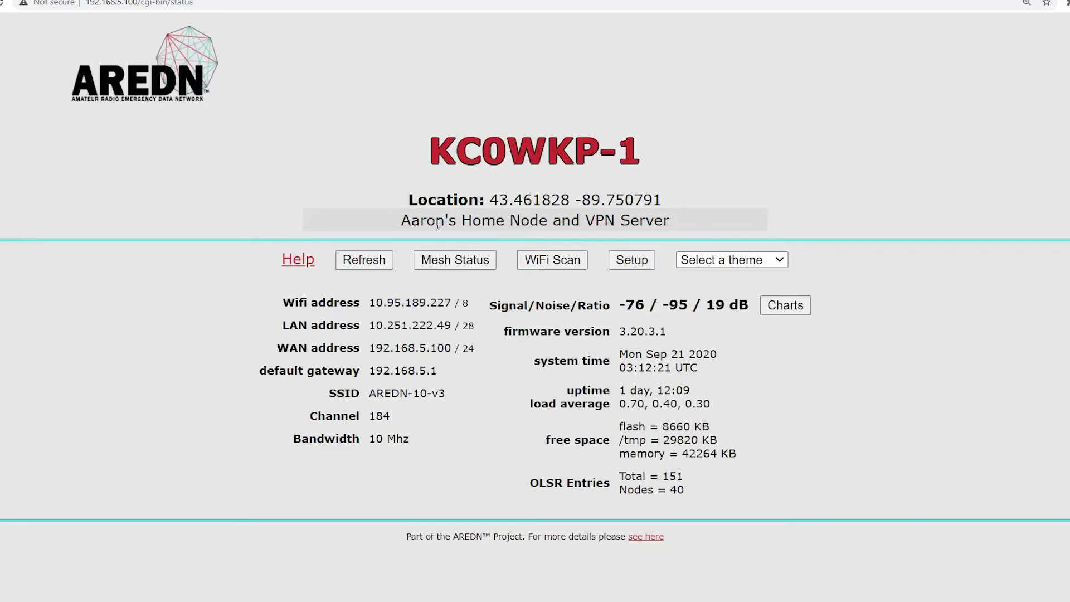
{"action": "left_click", "coordinate": [473, 258]}
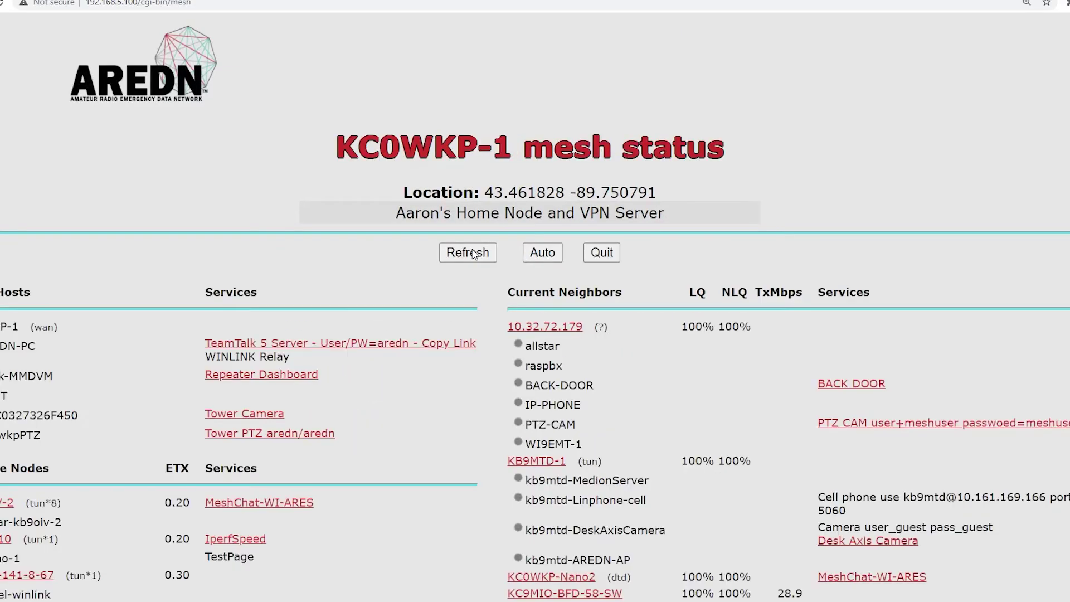
{"action": "scroll", "coordinate": [456, 296], "scroll_direction": "down", "scroll_amount": 7}
{"action": "scroll", "coordinate": [455, 296], "scroll_direction": "down", "scroll_amount": 1}
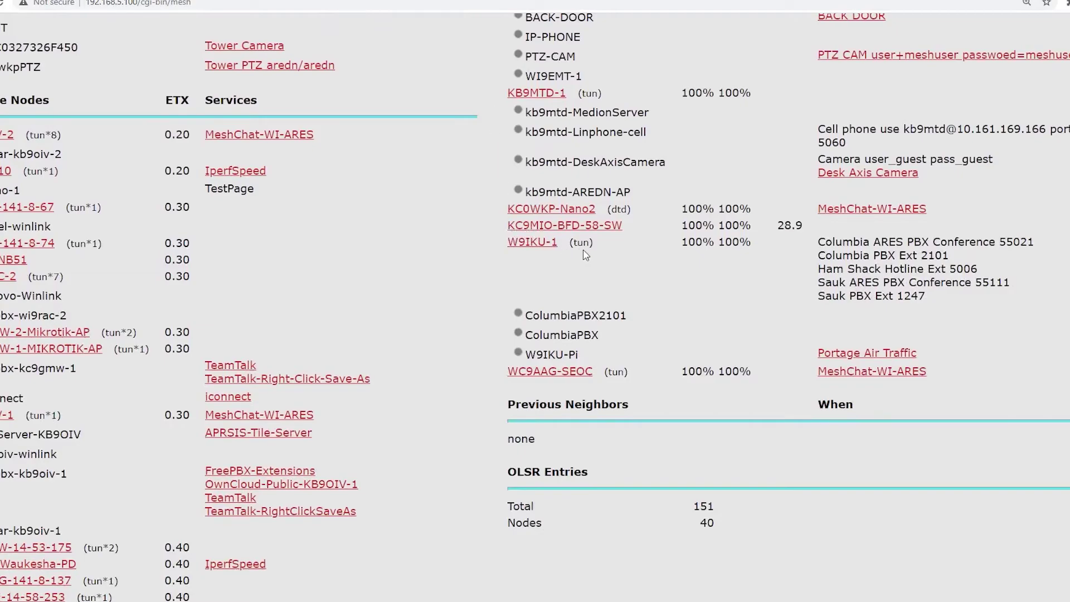
{"action": "left_click_drag", "start_coordinate": [567, 242], "coordinate": [598, 248]}
{"action": "scroll", "coordinate": [634, 379], "scroll_direction": "up", "scroll_amount": 7}
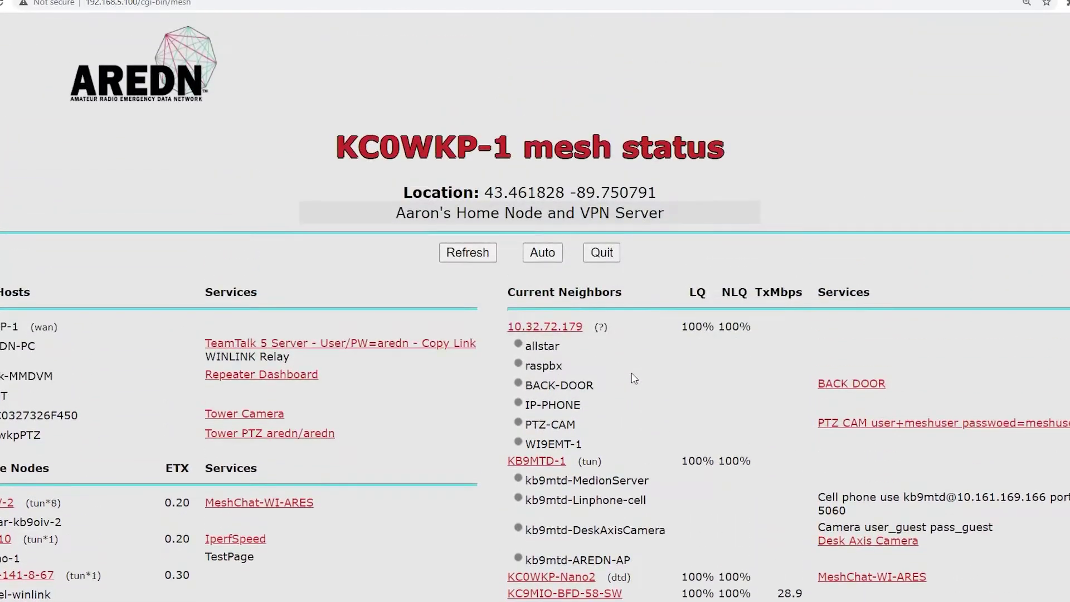
{"action": "scroll", "coordinate": [634, 378], "scroll_direction": "down", "scroll_amount": 5}
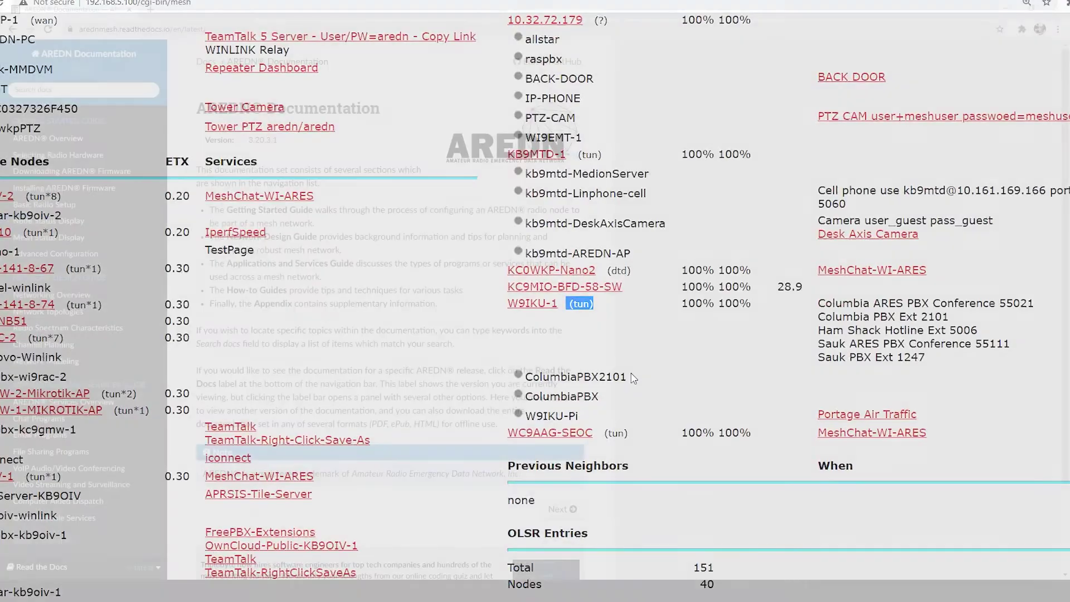